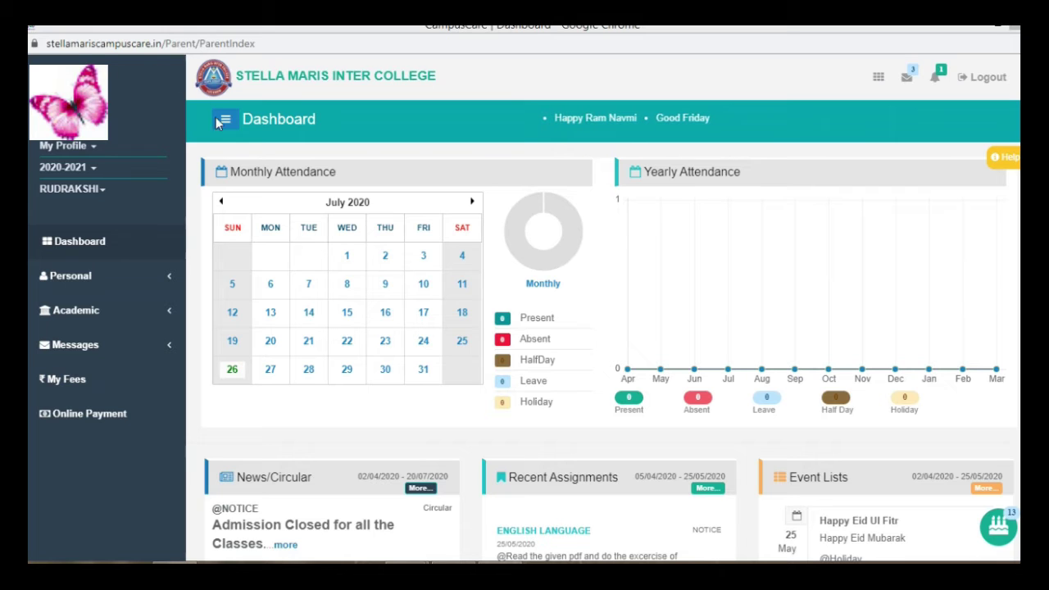
Open Online Exam from the Academic menu and list the pending COMPUTER test, Moc Test 5
{"action": "left_click", "coordinate": [99, 319]}
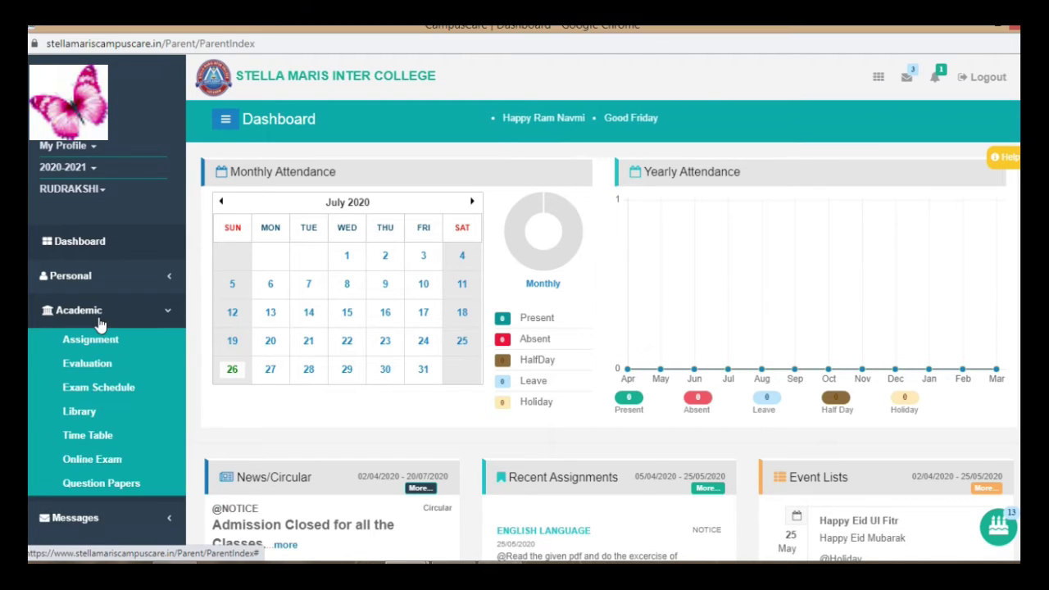
{"action": "left_click", "coordinate": [92, 460]}
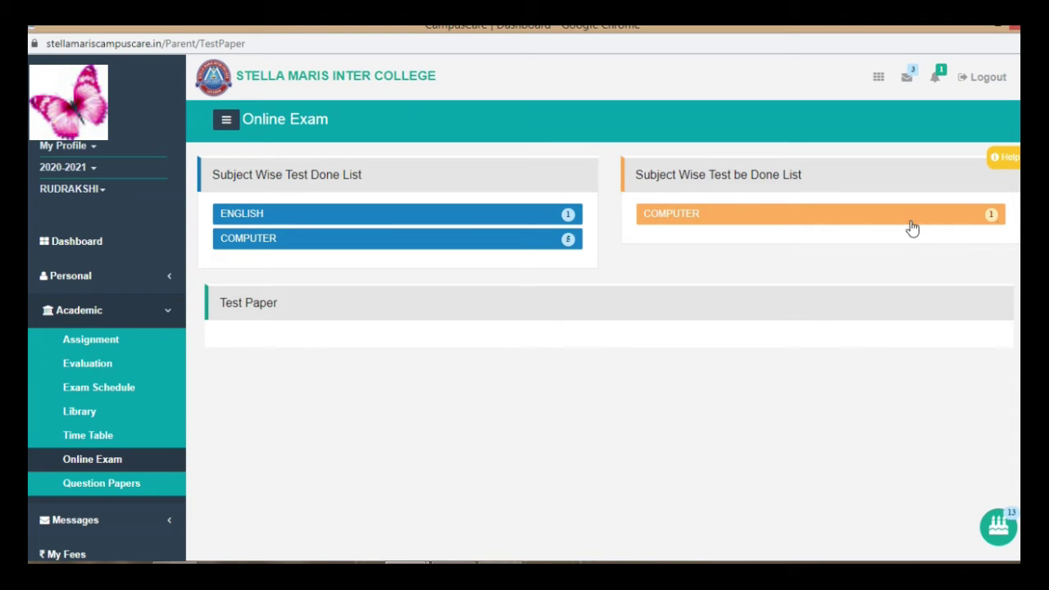
{"action": "left_click", "coordinate": [754, 223]}
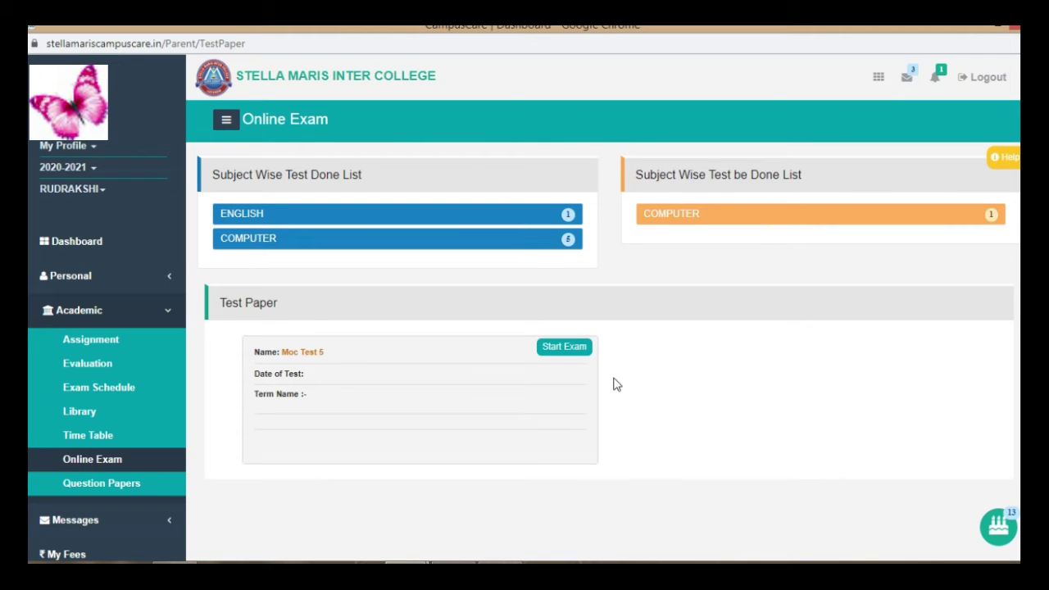
{"action": "scroll", "coordinate": [599, 382], "scroll_direction": "down", "scroll_amount": 1}
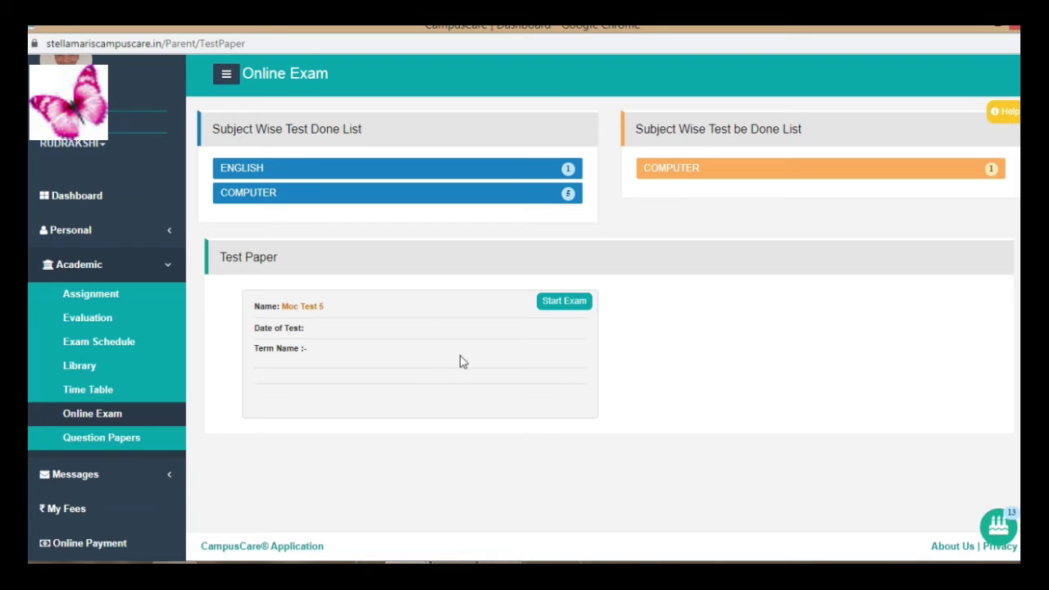
Start Moc Test 5 and write a 'My Name is…' sentence as the question 1 answer
{"action": "left_click", "coordinate": [556, 309]}
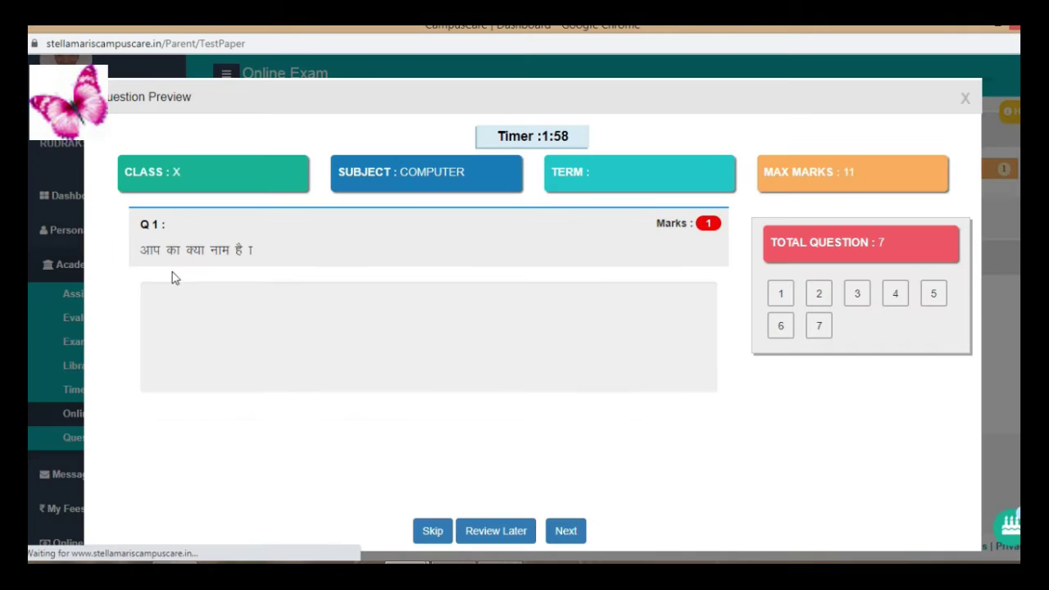
{"action": "left_click", "coordinate": [246, 292]}
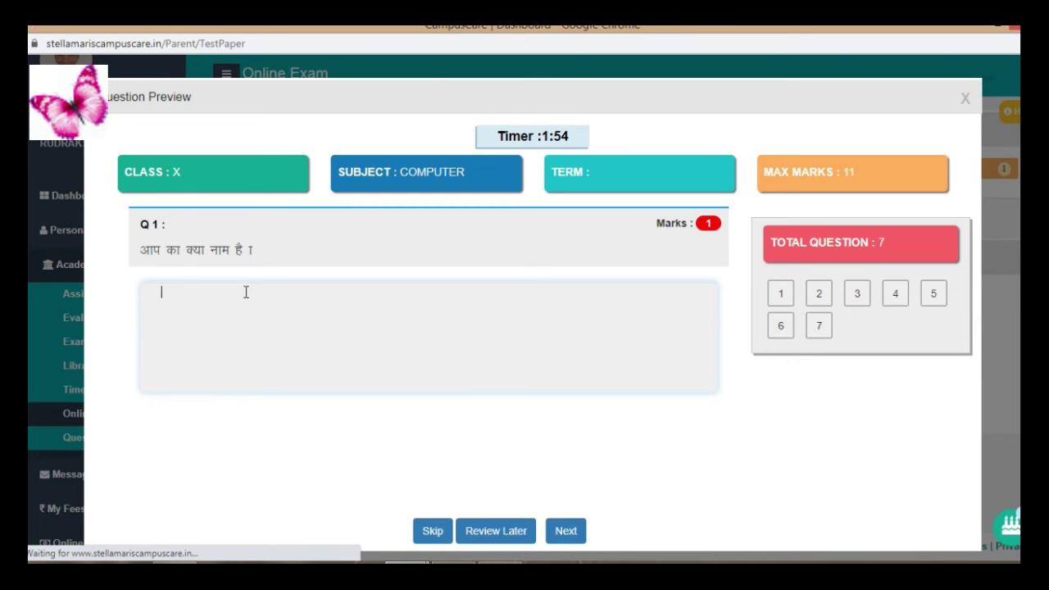
{"action": "type", "text": "My Name is aaaa"}
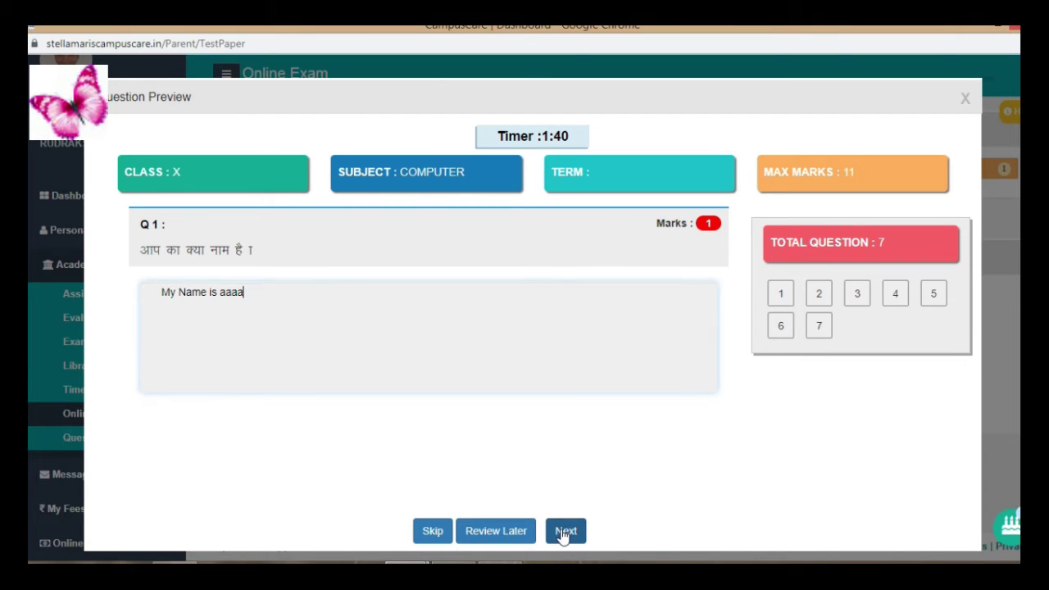
{"action": "left_click", "coordinate": [563, 533]}
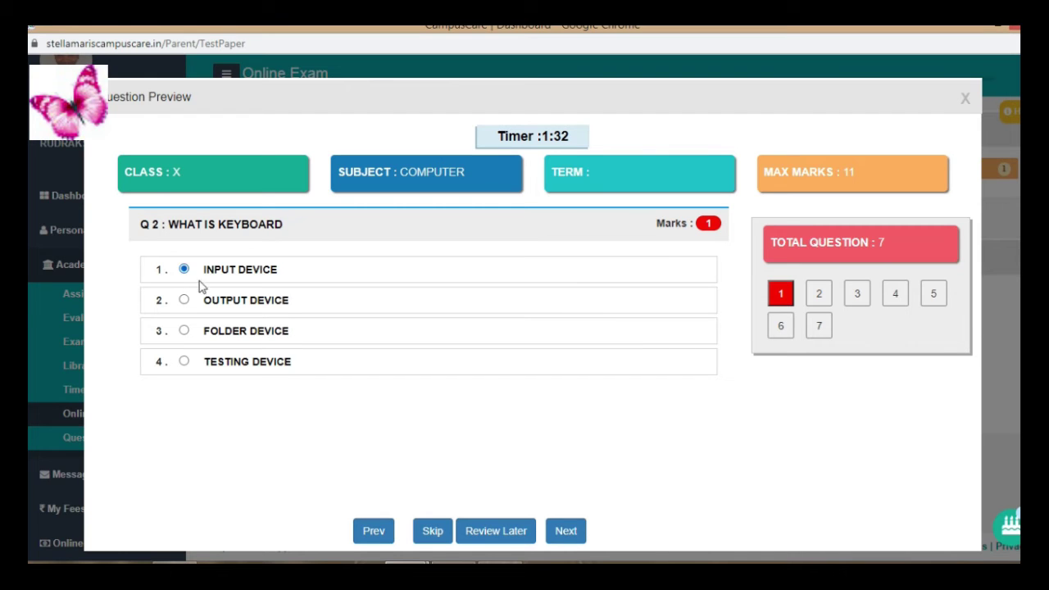
Answer questions 3–6: TESTING DEVICE, STORAGE DEVICE, FOLDER DEVICE, ARITHMETIC & LOGIC UNIT
{"action": "left_click", "coordinate": [565, 539]}
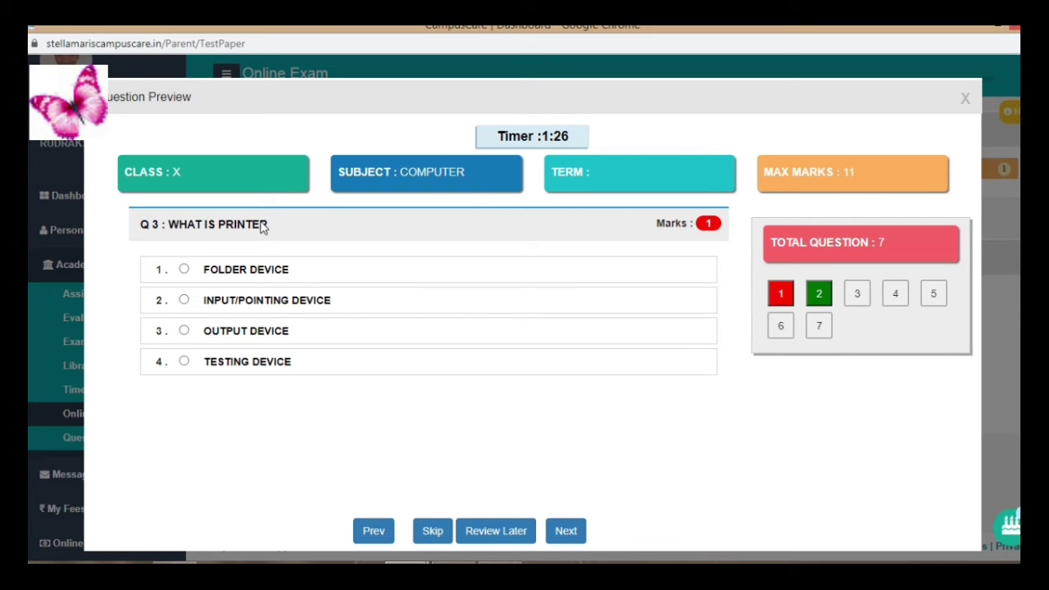
{"action": "left_click", "coordinate": [184, 361]}
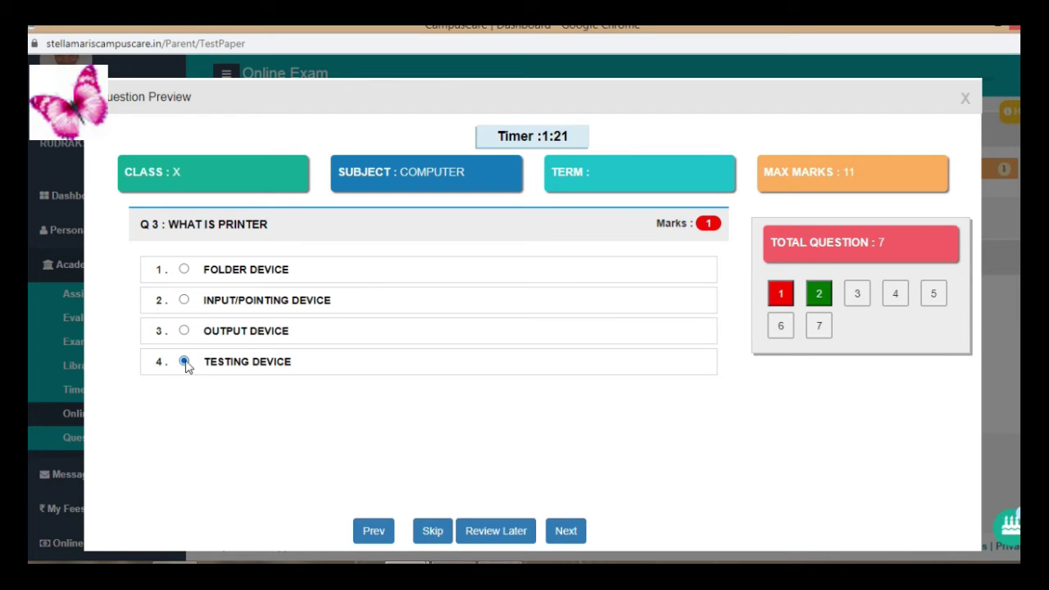
{"action": "left_click", "coordinate": [565, 533]}
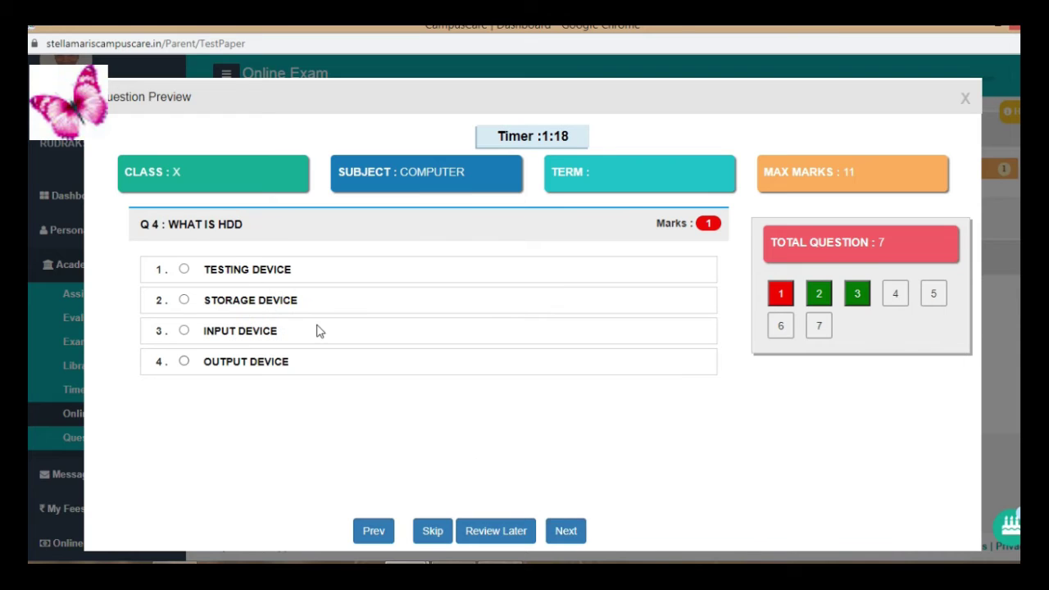
{"action": "left_click", "coordinate": [184, 300]}
{"action": "left_click", "coordinate": [576, 534]}
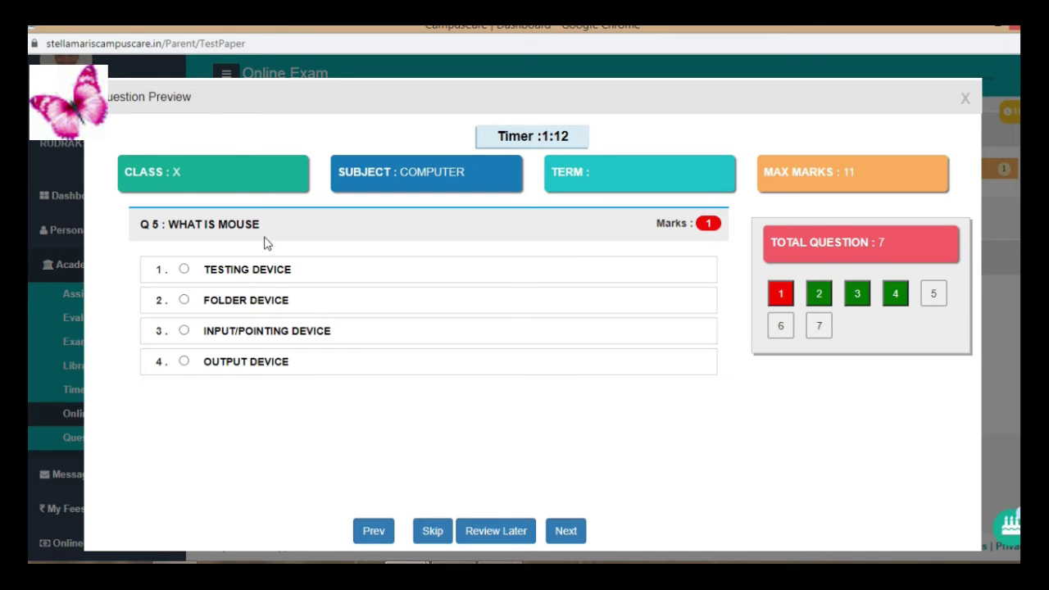
{"action": "left_click", "coordinate": [183, 301]}
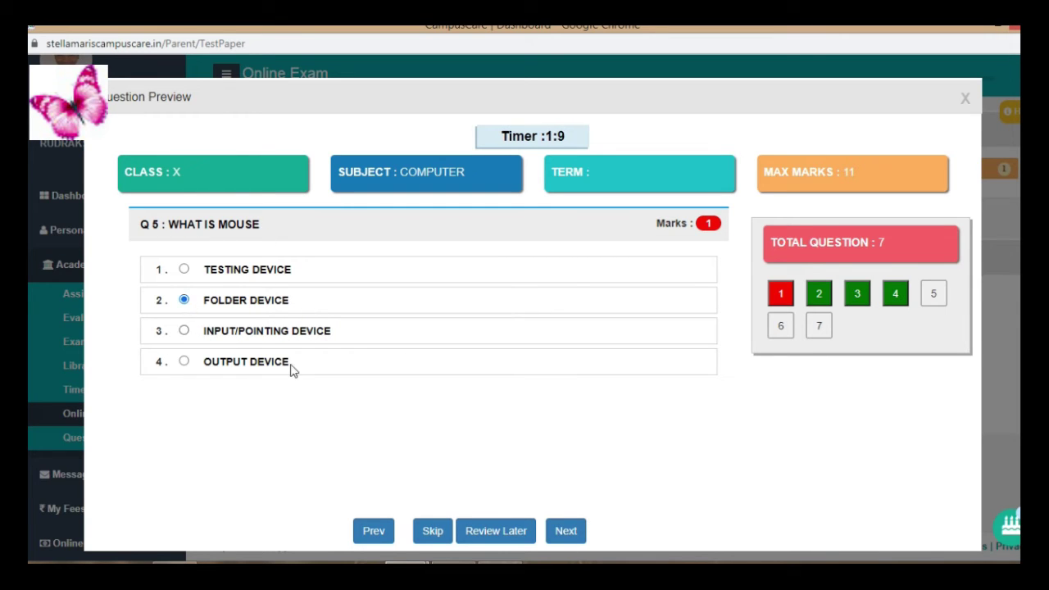
{"action": "left_click", "coordinate": [572, 534]}
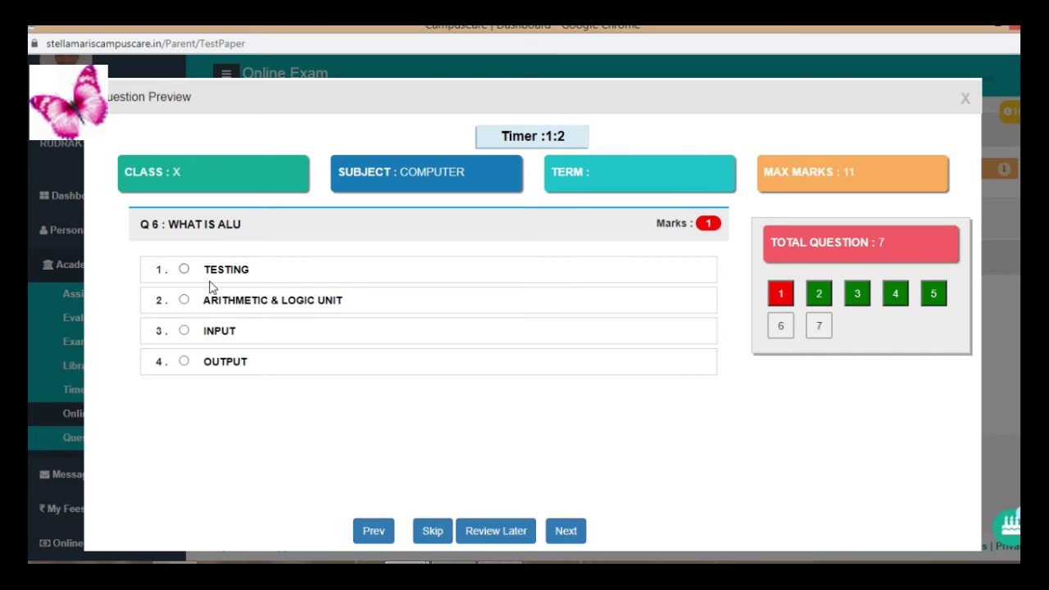
{"action": "left_click", "coordinate": [185, 301]}
{"action": "left_click", "coordinate": [566, 531]}
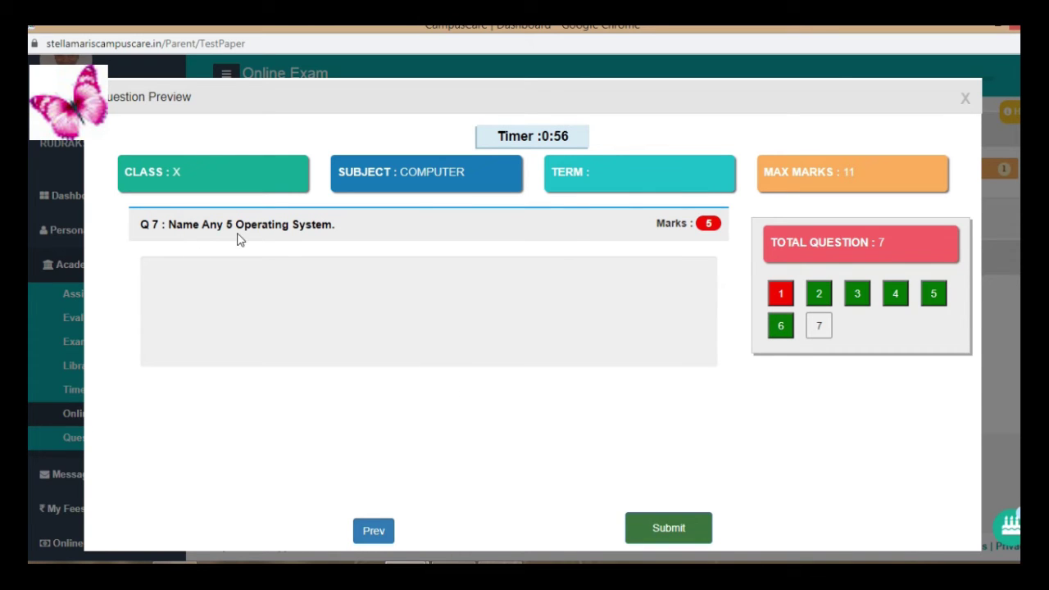
Answer question 7 with 'Windows 7, DOS, Unix', submit the exam and dismiss the alert
{"action": "left_click", "coordinate": [276, 263]}
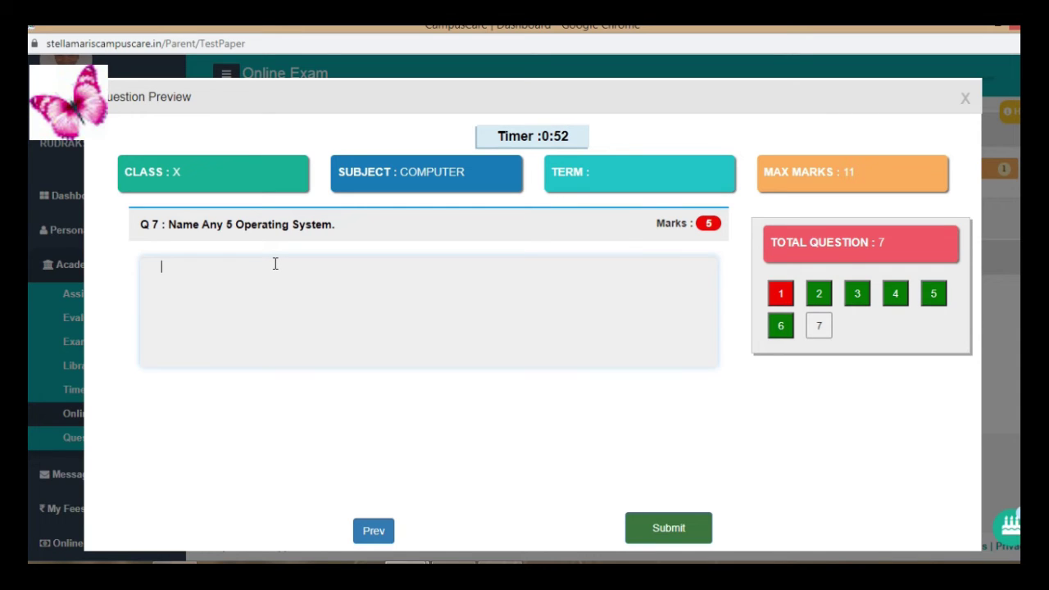
{"action": "type", "text": "Windows"}
{"action": "type", "text": " 7, DOS, Unix"}
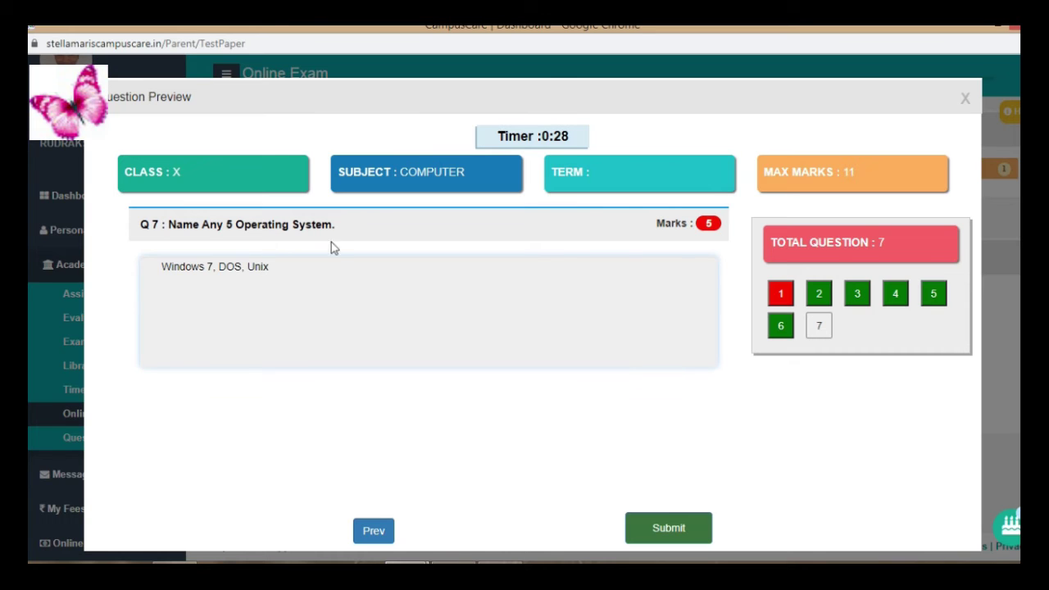
{"action": "left_click", "coordinate": [660, 531]}
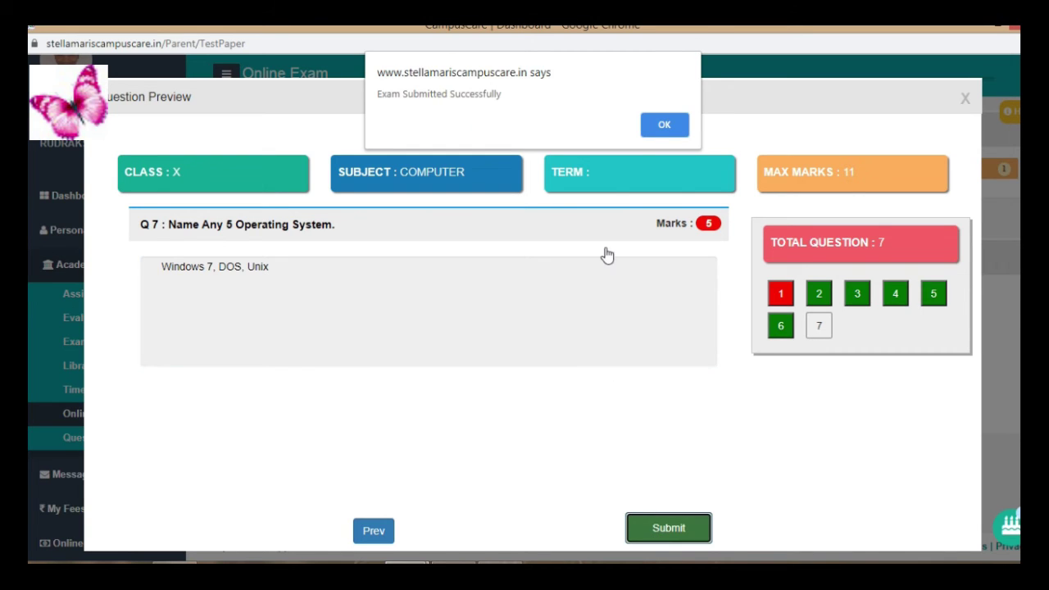
{"action": "left_click", "coordinate": [653, 129]}
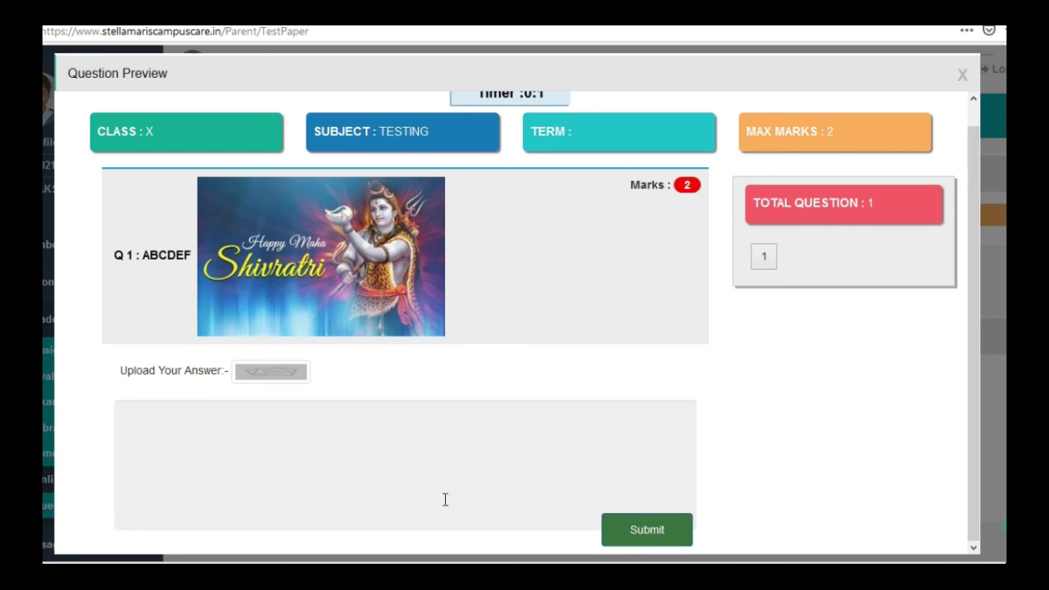
Upload the butterfly image from the Desktop as the answer and submit the TESTING paper
{"action": "left_click", "coordinate": [262, 374]}
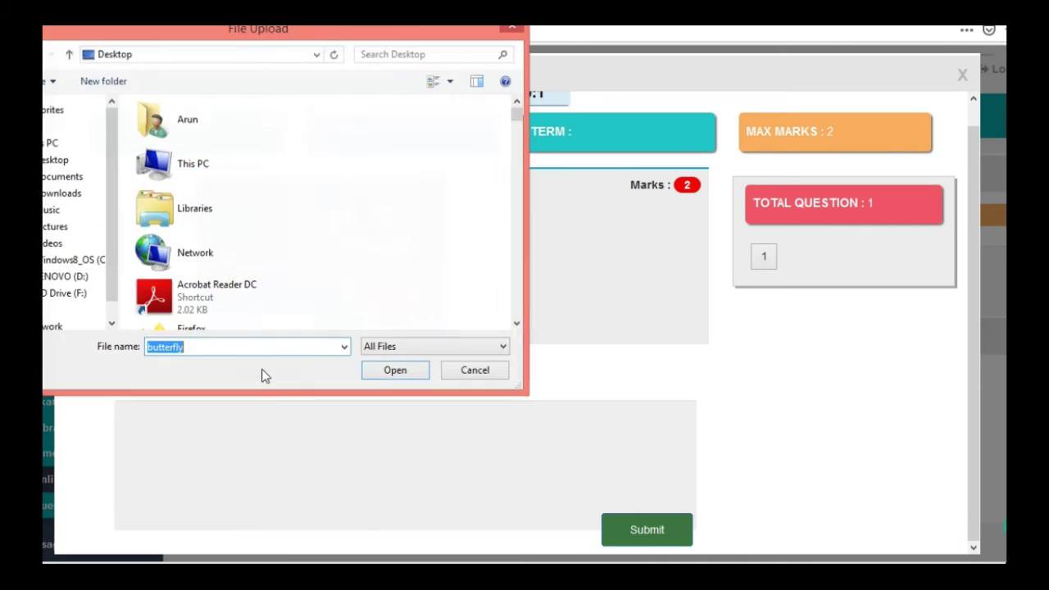
{"action": "left_click", "coordinate": [81, 162]}
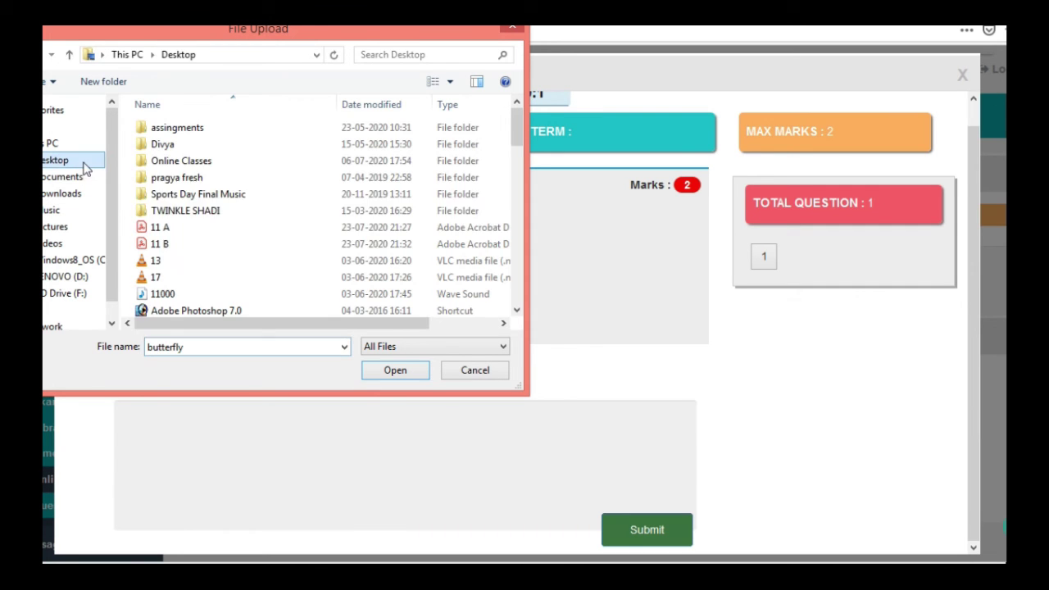
{"action": "left_click", "coordinate": [262, 238]}
{"action": "scroll", "coordinate": [237, 246], "scroll_direction": "down", "scroll_amount": 5}
{"action": "left_click", "coordinate": [220, 258]}
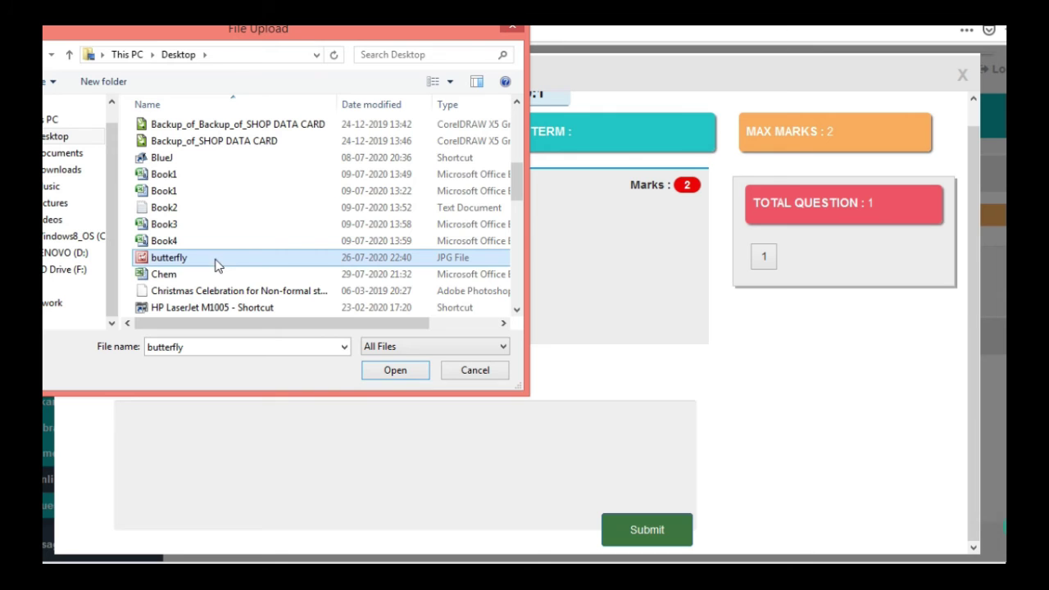
{"action": "left_click", "coordinate": [391, 371]}
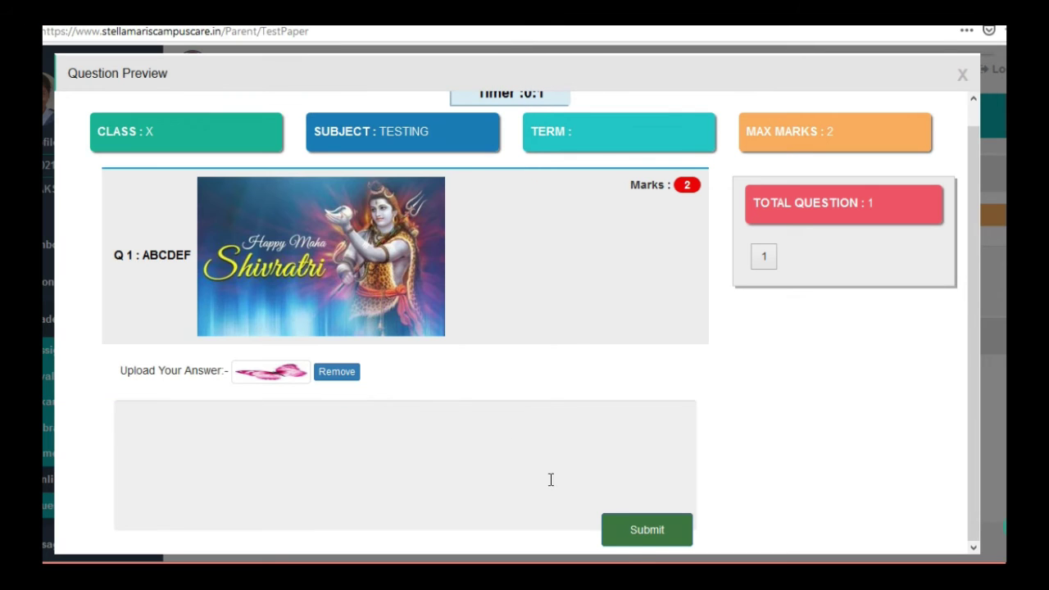
{"action": "left_click", "coordinate": [647, 530]}
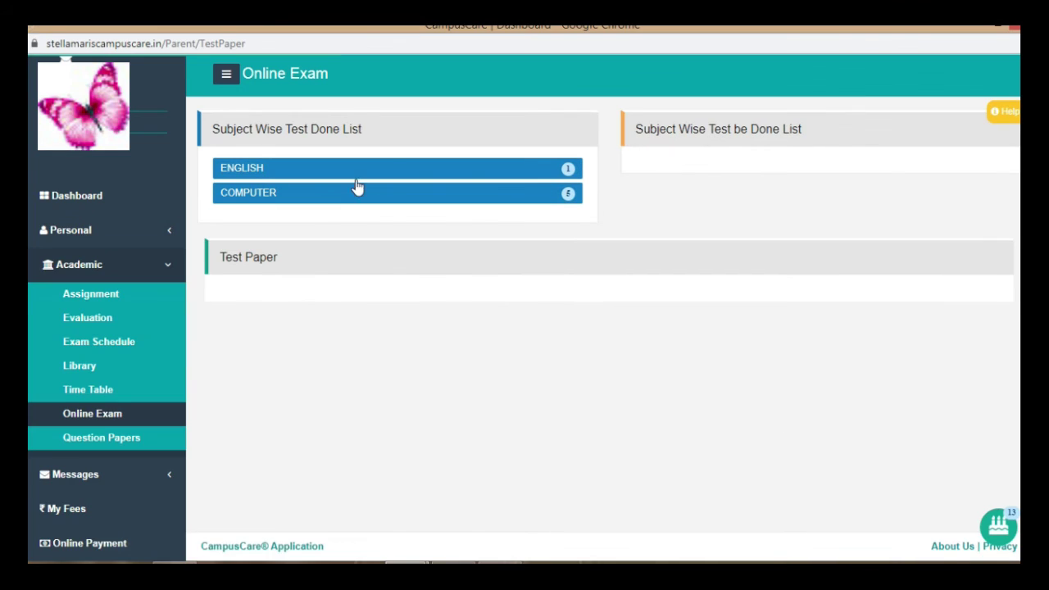
{"action": "left_click", "coordinate": [357, 187]}
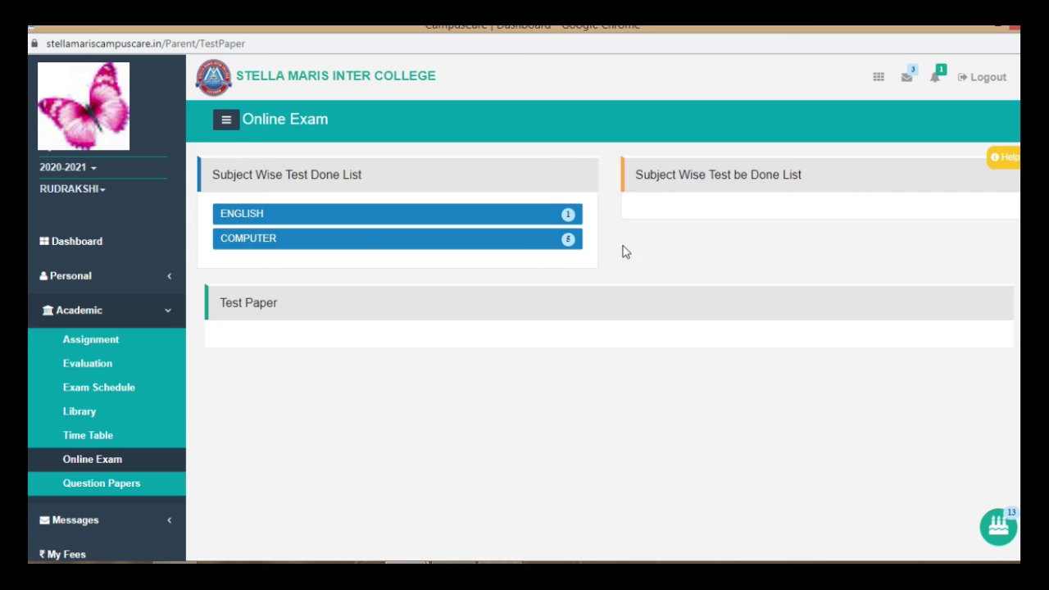
Return to the Dashboard and reopen Online Exam under Academic
{"action": "left_click", "coordinate": [988, 80]}
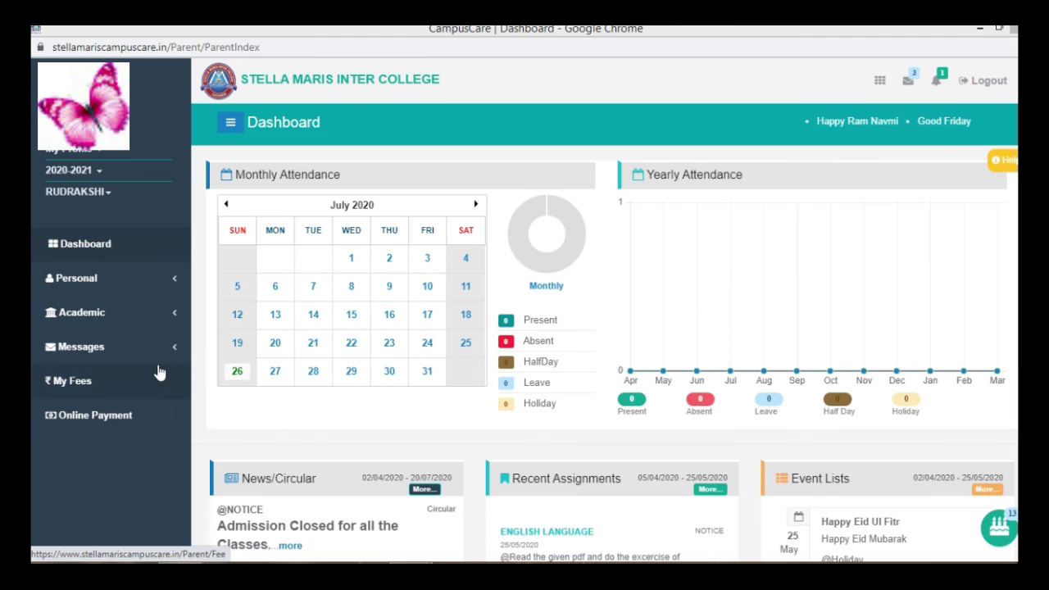
{"action": "left_click", "coordinate": [124, 322]}
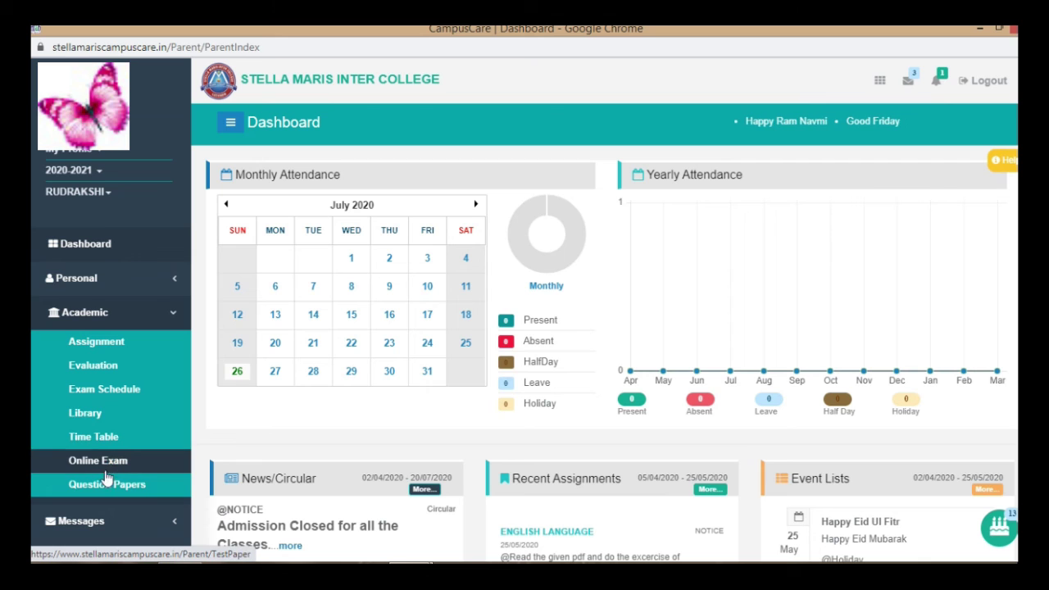
{"action": "left_click", "coordinate": [112, 464]}
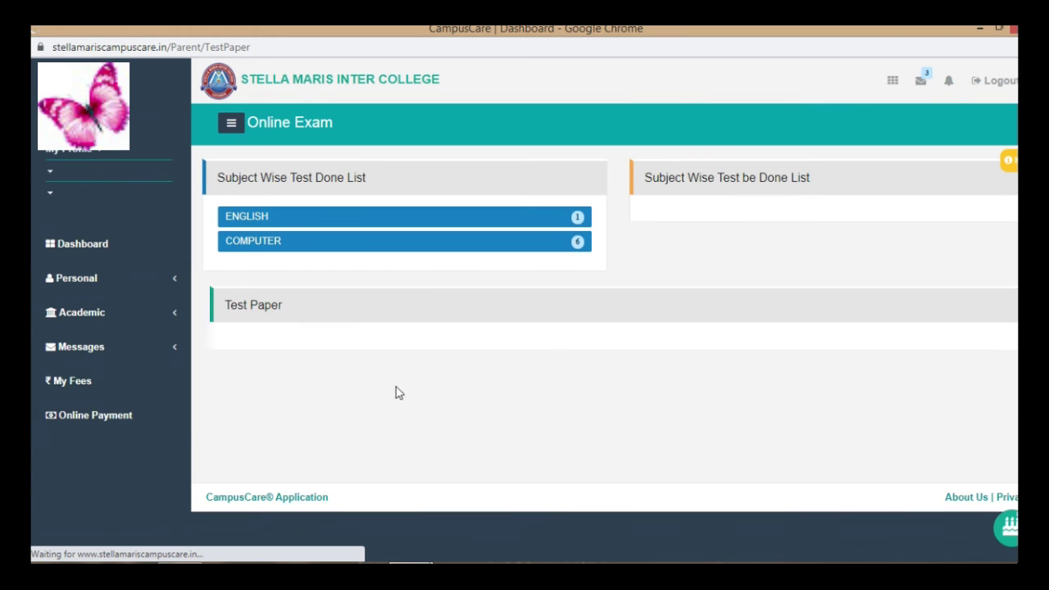
List the completed COMPUTER tests and open the Moc Test 5 result showing 7/11
{"action": "left_click", "coordinate": [500, 254]}
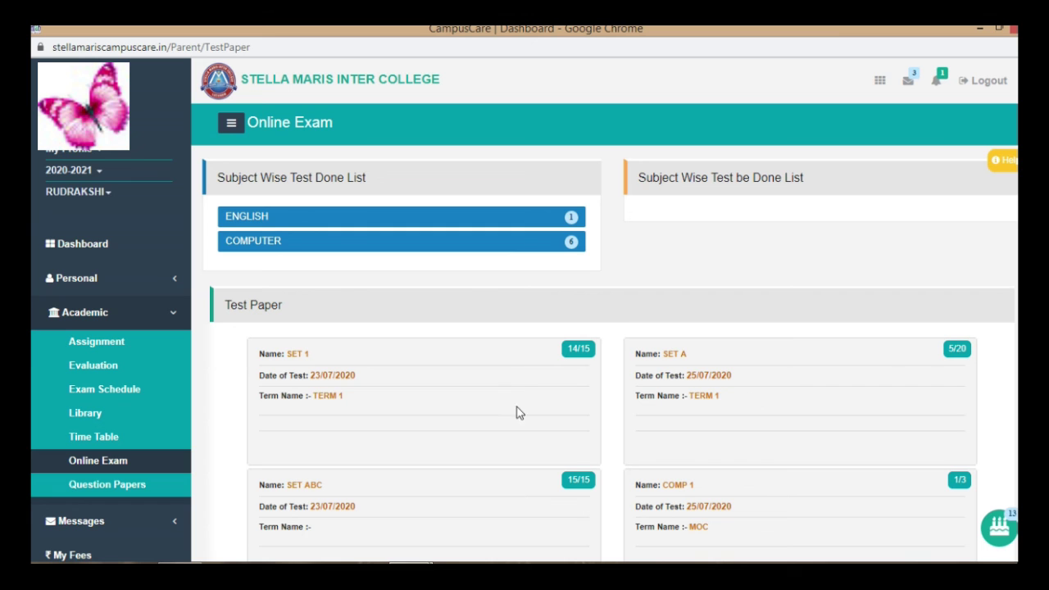
{"action": "scroll", "coordinate": [703, 455], "scroll_direction": "down", "scroll_amount": 3}
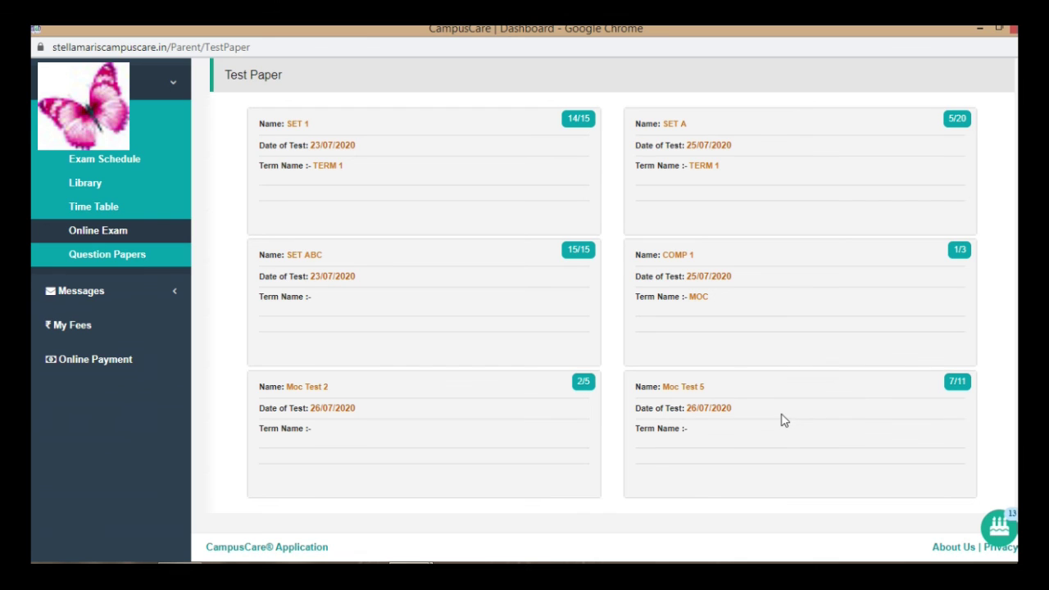
{"action": "left_click", "coordinate": [957, 384]}
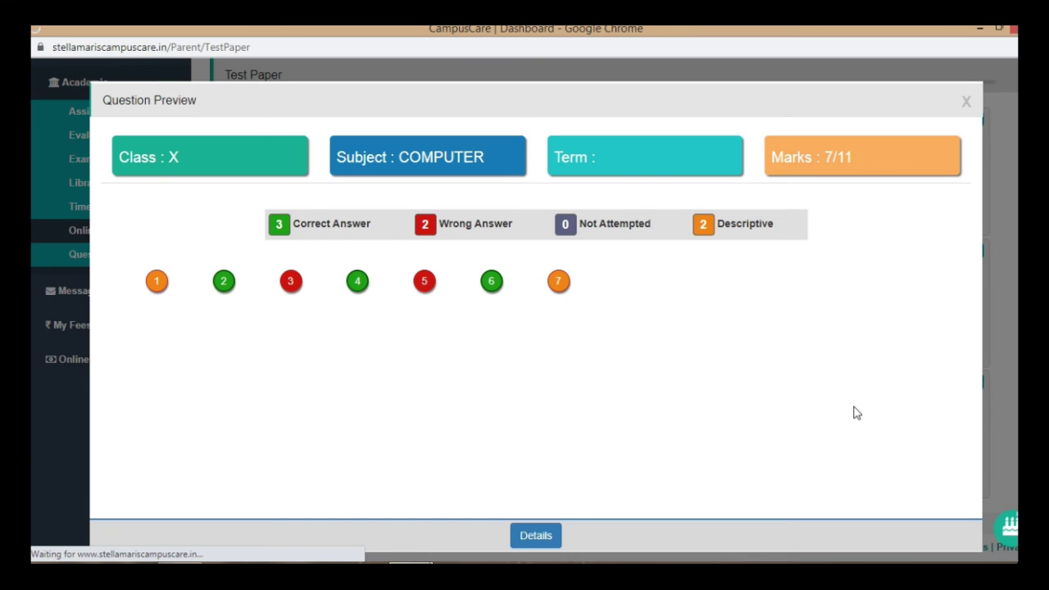